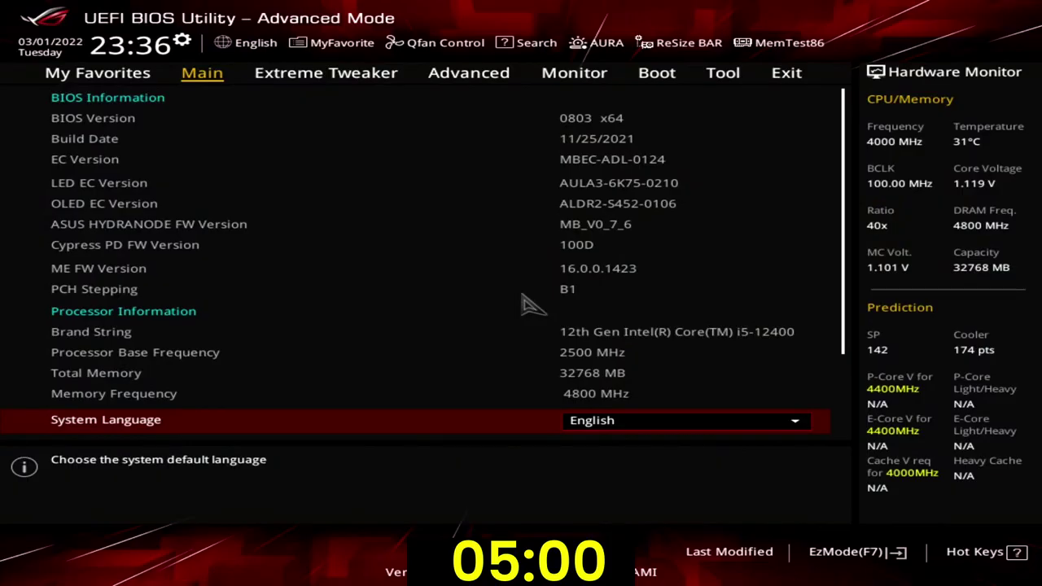
- On the Extreme Tweaker page, set Ai Overclock Tuner to XMP I to load the DDR5-6200 profile
key(Right)
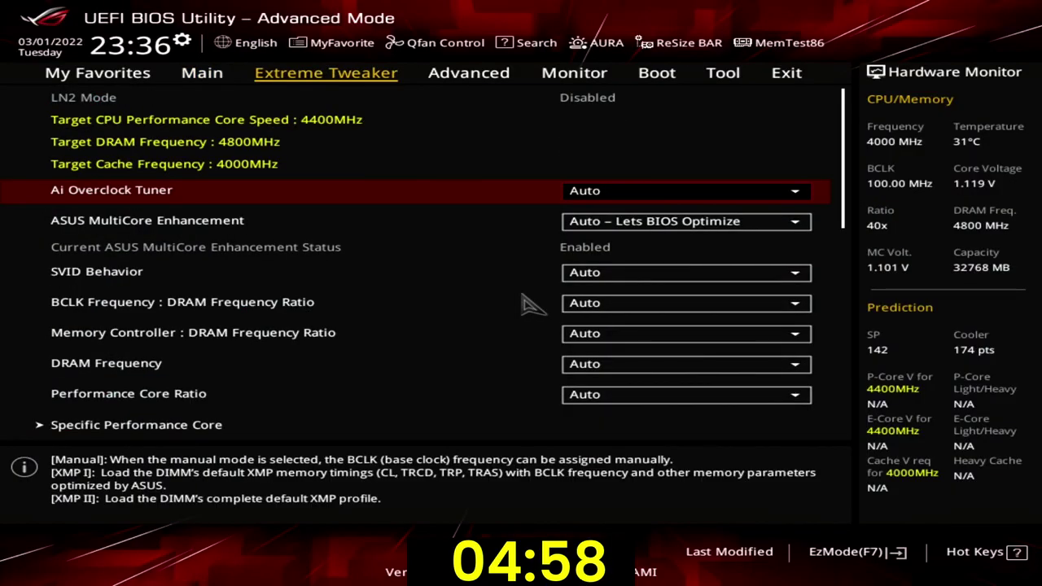
key(Return)
key(Down)
key(Down)
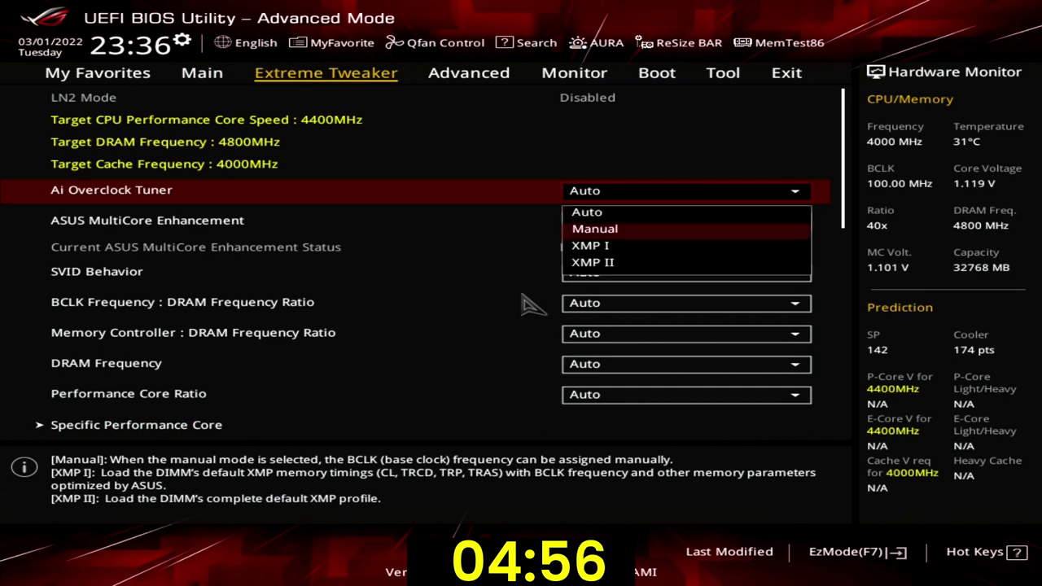
key(Return)
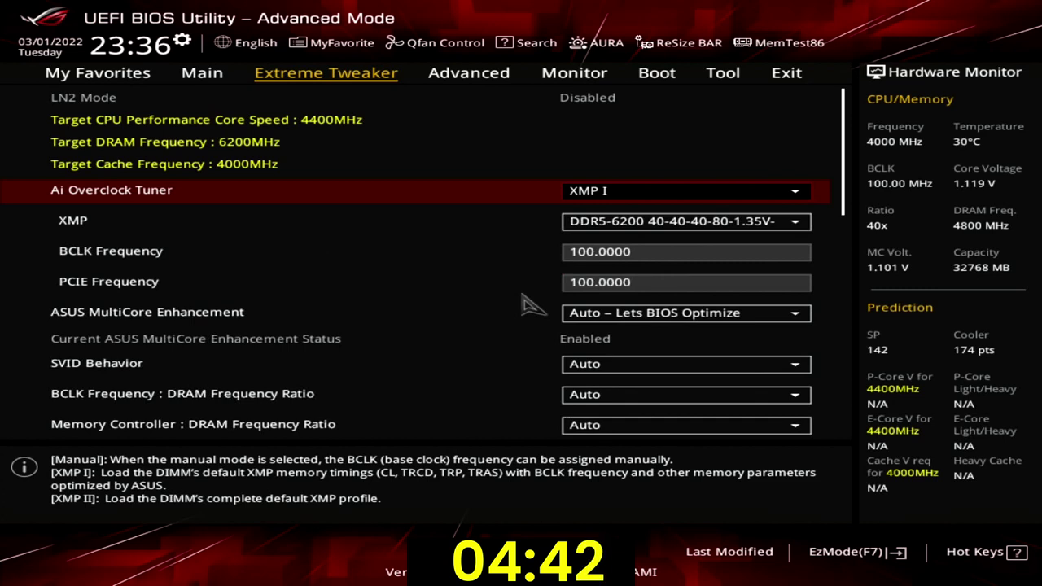
key(Down)
key(Down)
- Enter 120.5 as the BCLK Frequency
text(120.5)
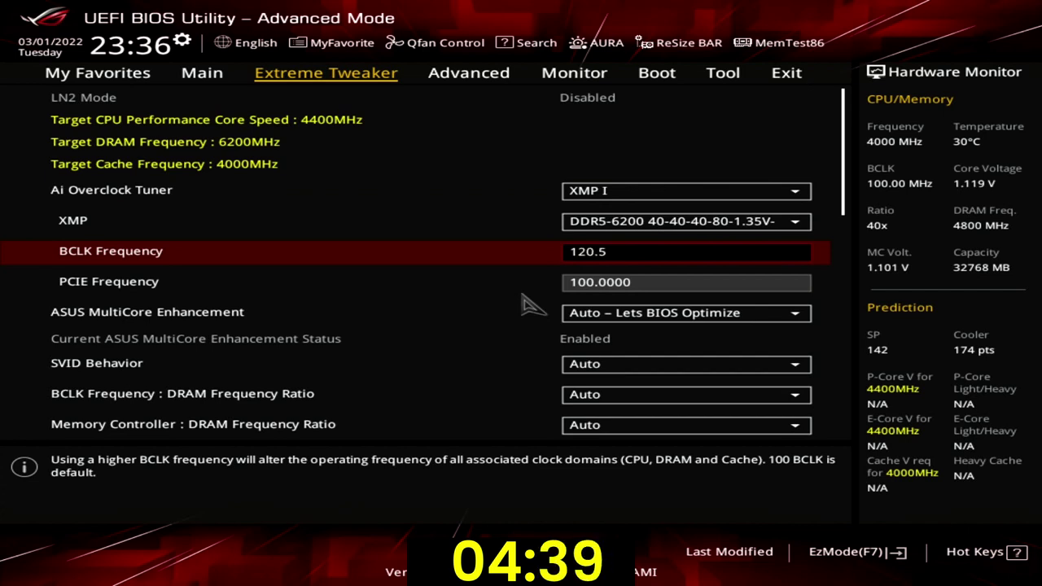
key(Return)
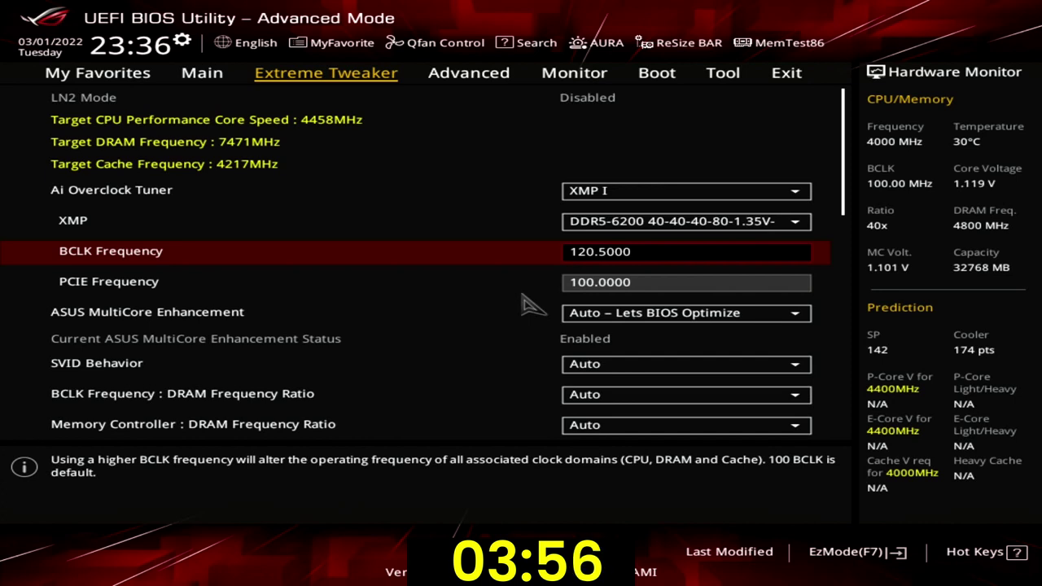
- Set ASUS MultiCore Enhancement to Enabled – Remove All limits
key(Down)
key(Down)
key(Return)
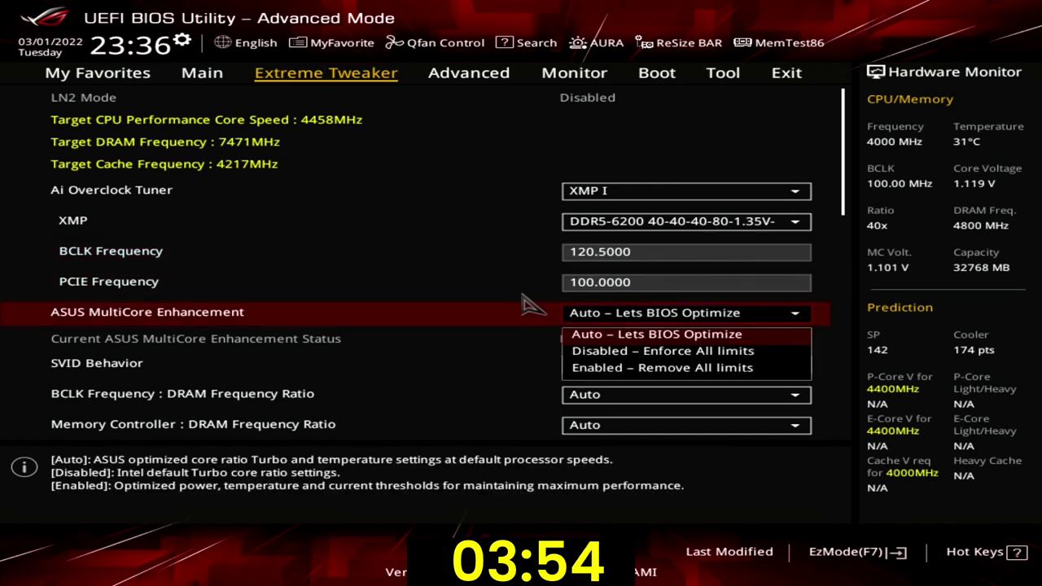
key(Down)
key(Down)
key(Return)
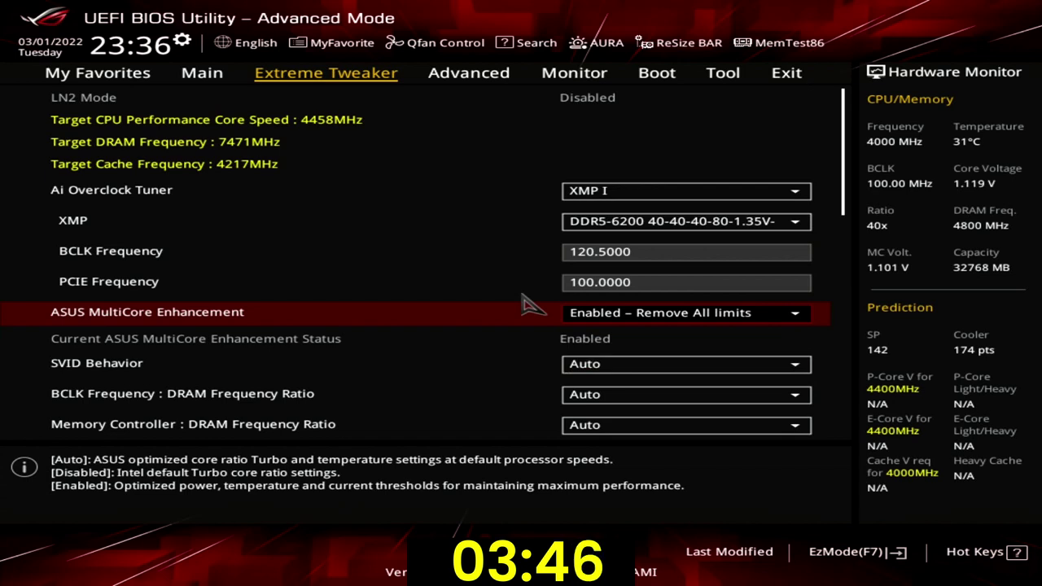
- Change DRAM Frequency to DDR5-6266MHz
key(Down)
key(Down)
key(Down)
key(Down)
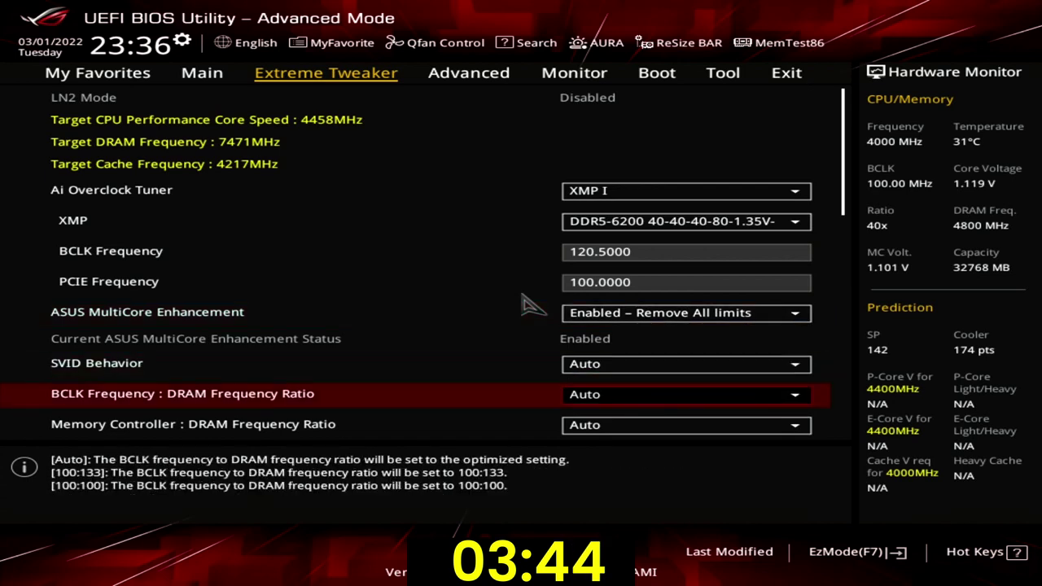
key(Return)
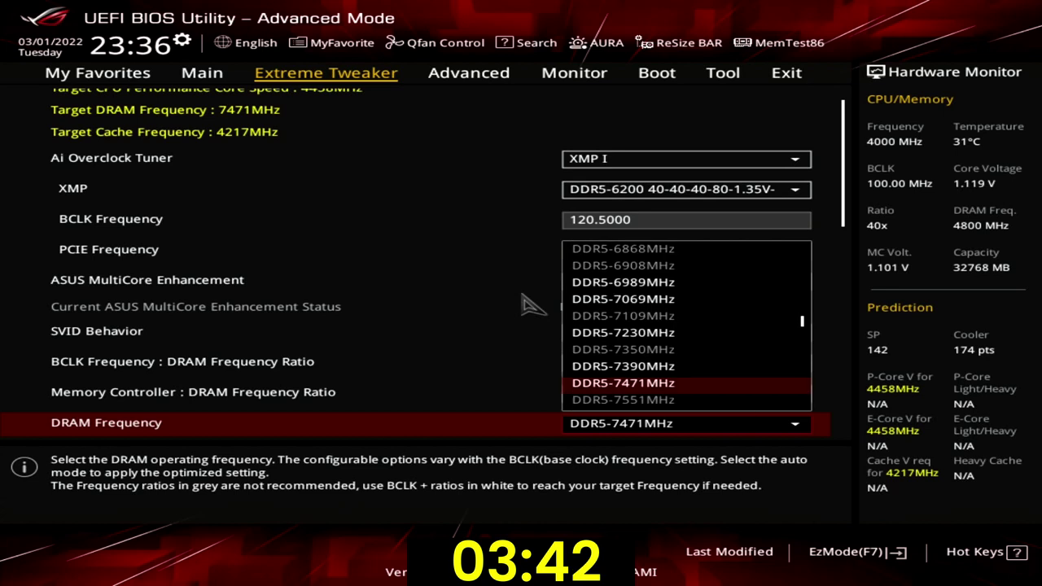
key(Up)
key(Up)
key(Up)
key(Up)
key(Up)
key(Up)
key(Up)
key(Up)
key(Up)
key(Up)
key(Up)
key(Up)
key(Up)
key(Up)
key(Up)
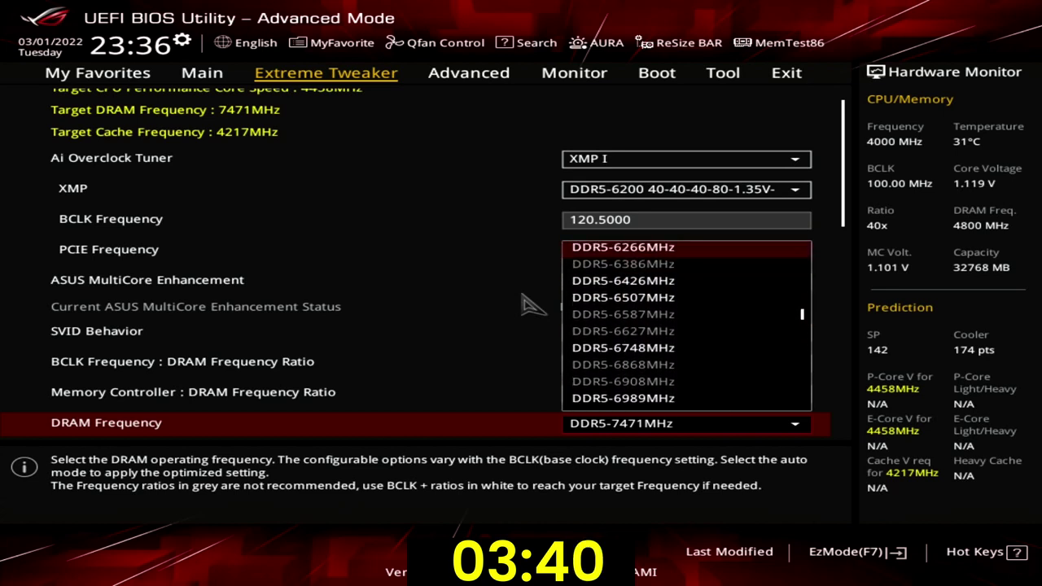
key(Down)
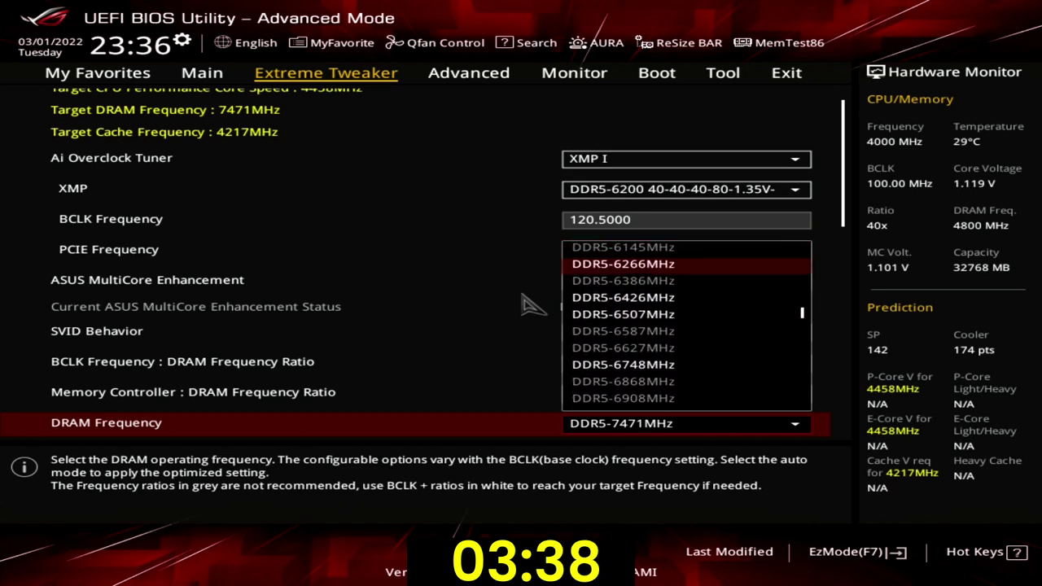
key(Return)
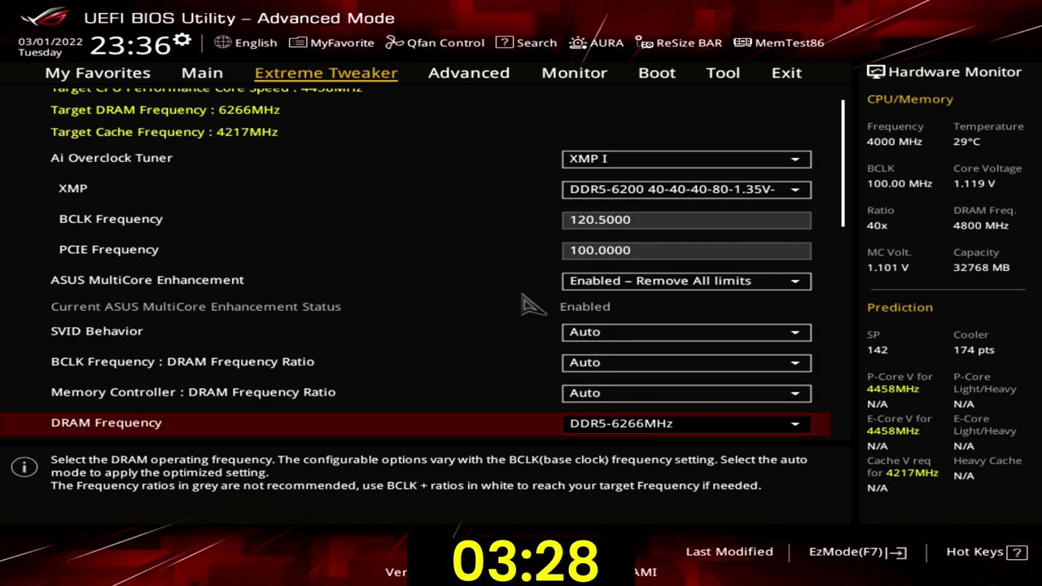
key(Down)
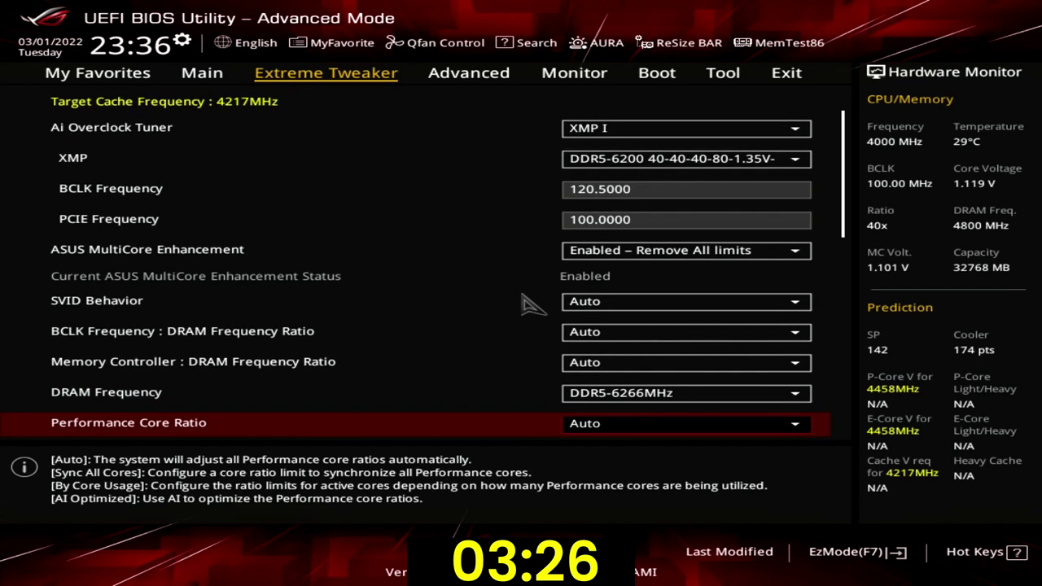
- Switch Performance Core Ratio to By Core Usage and set the 1- and 2-core limits to 44
key(Return)
key(Down)
key(Down)
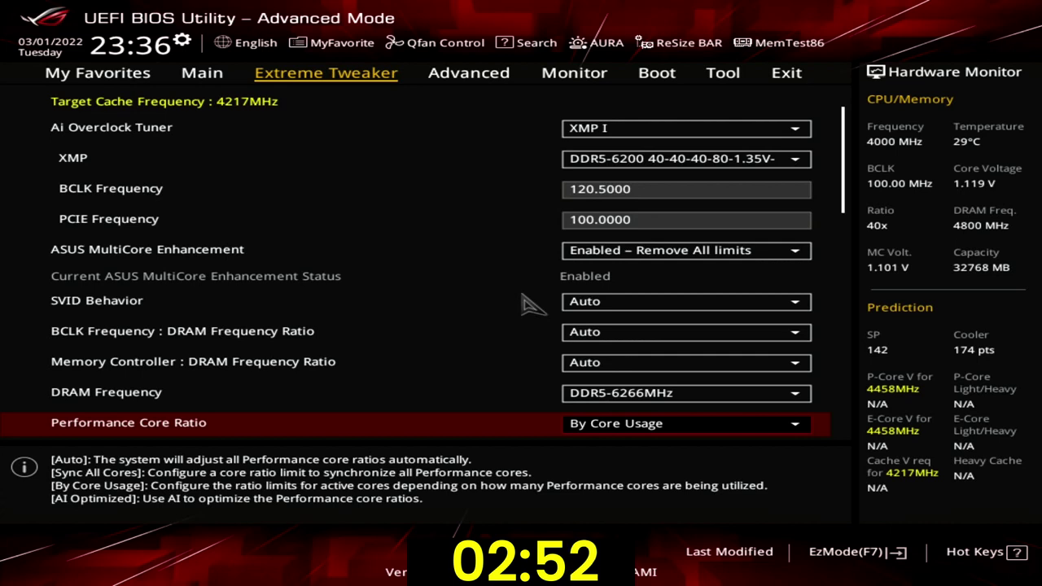
key(Down)
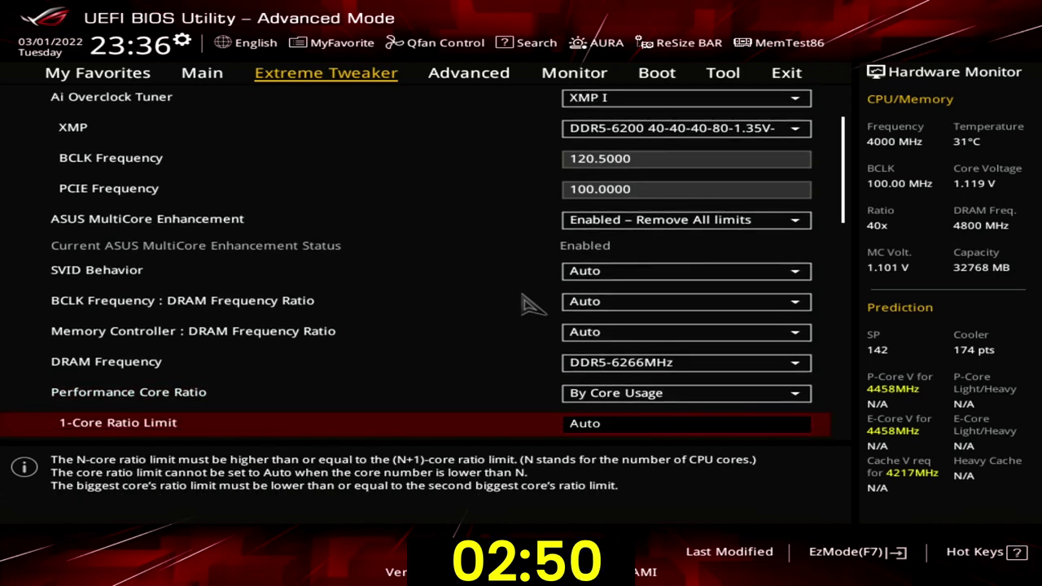
text(44)
key(Down)
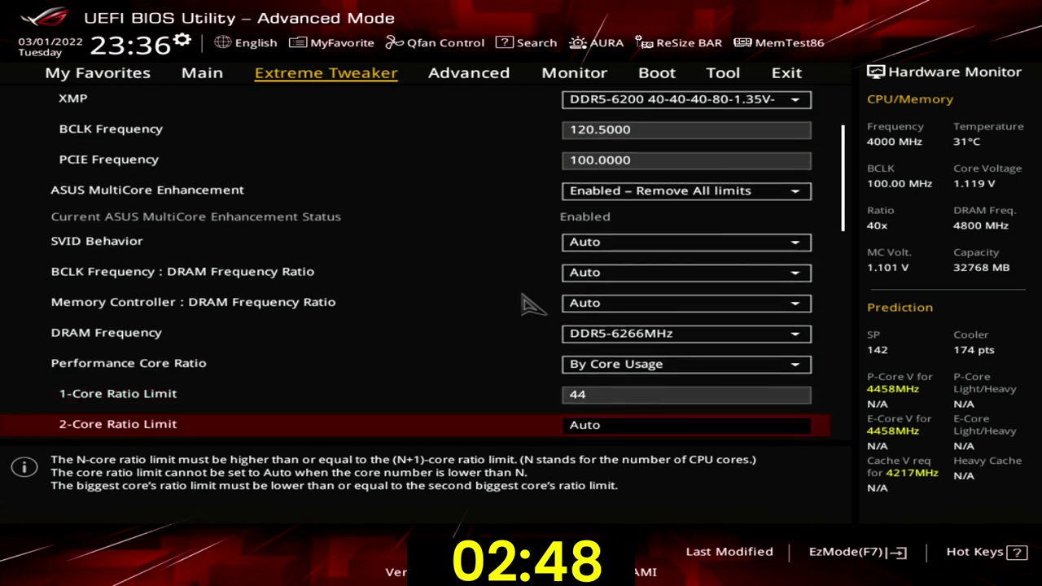
text(44)
key(Down)
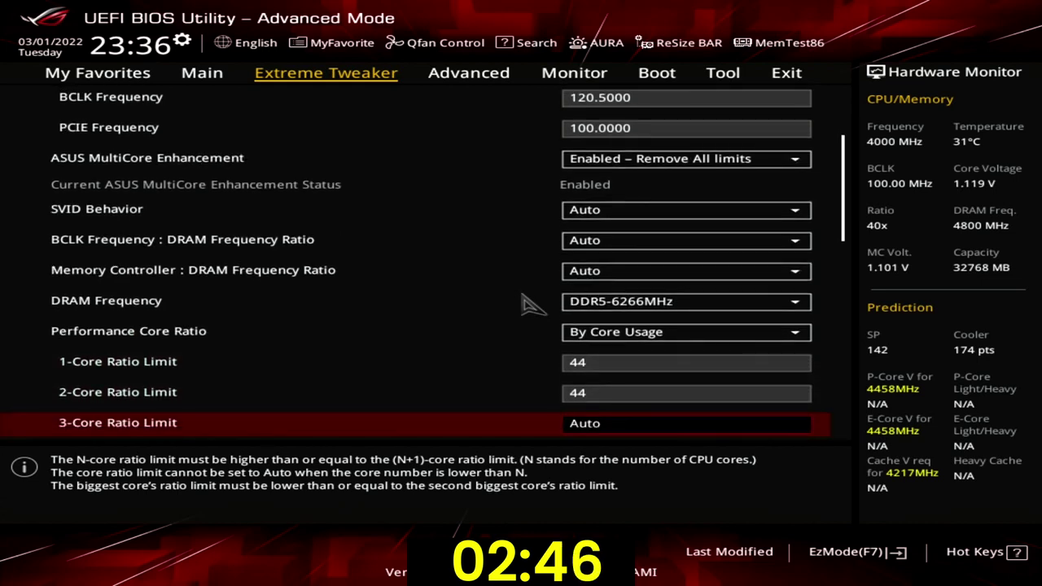
- Set the 3- to 6-core ratio limits to 42, 42, 40 and 40
text(42)
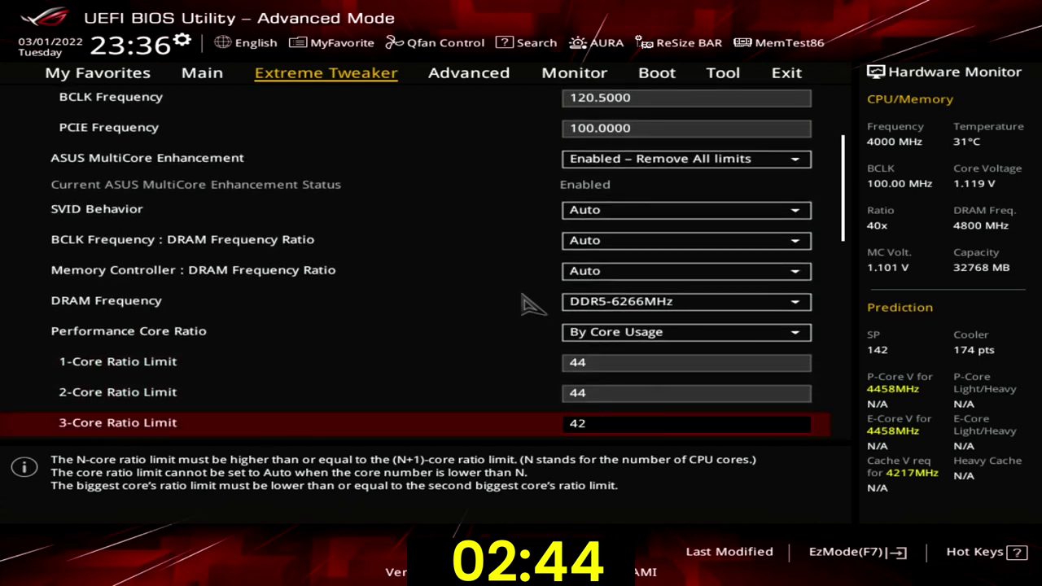
key(Down)
text(42)
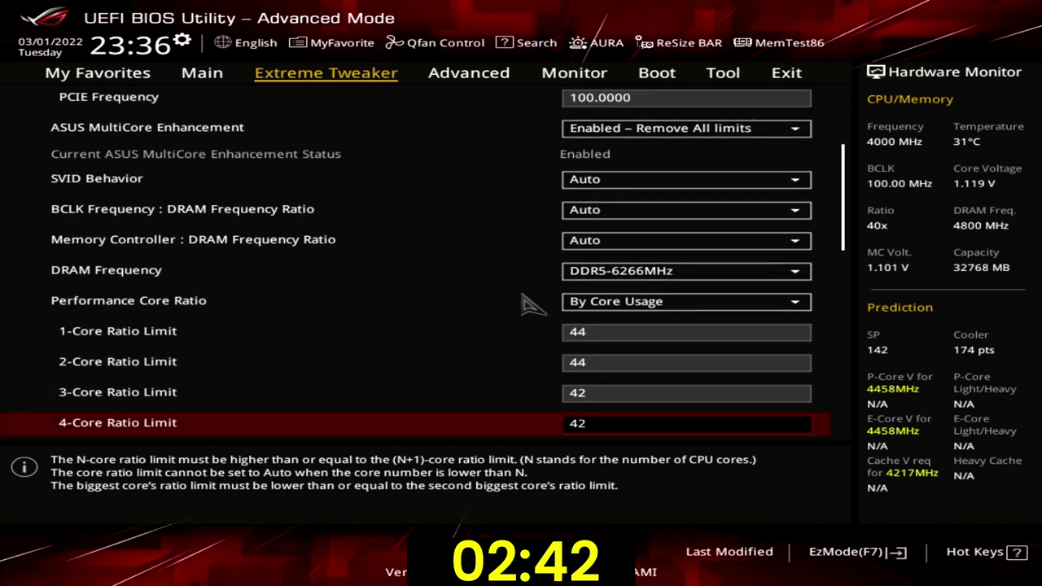
key(Down)
text(40)
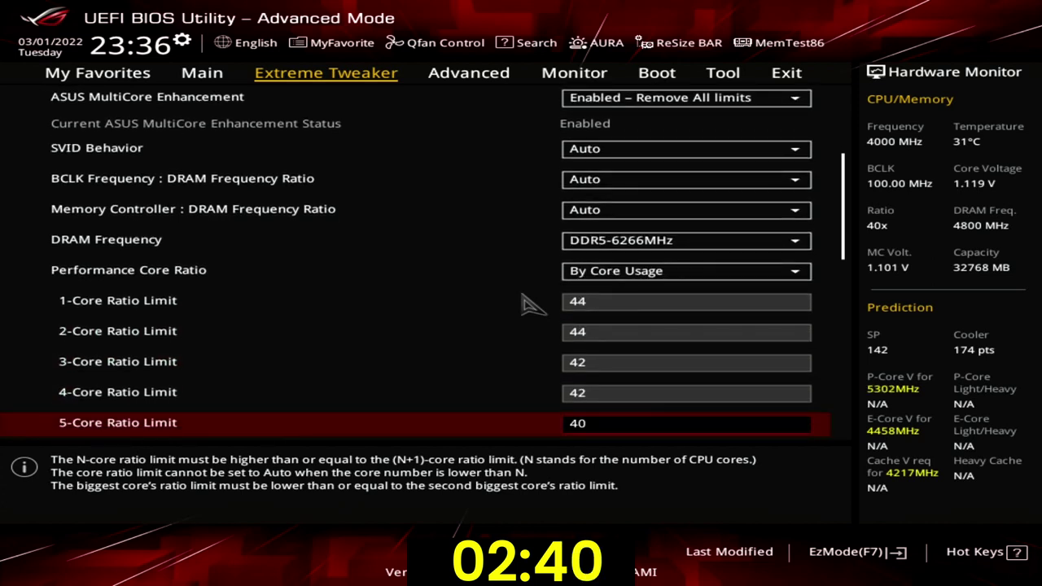
key(Down)
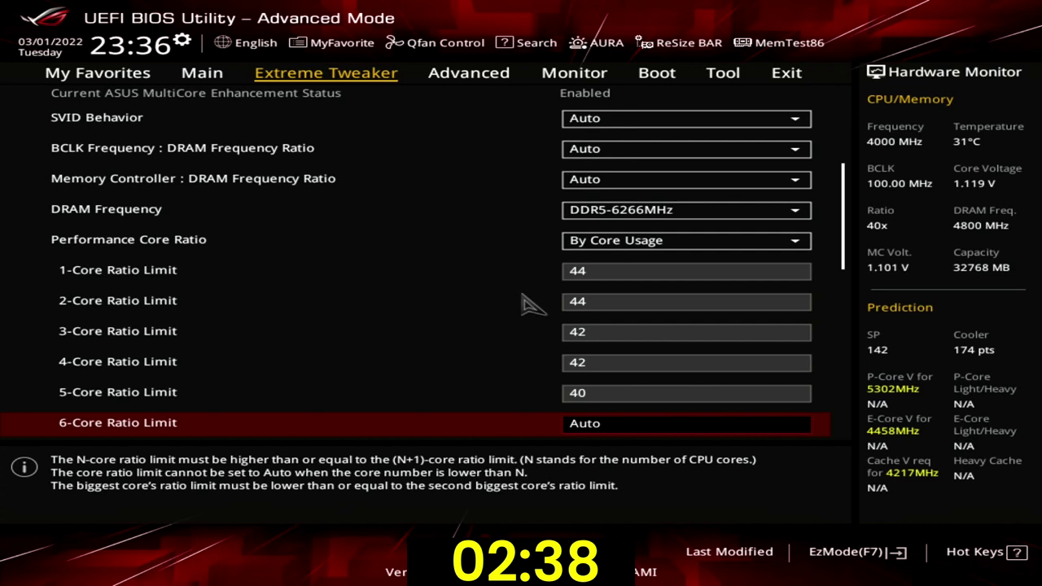
text(40)
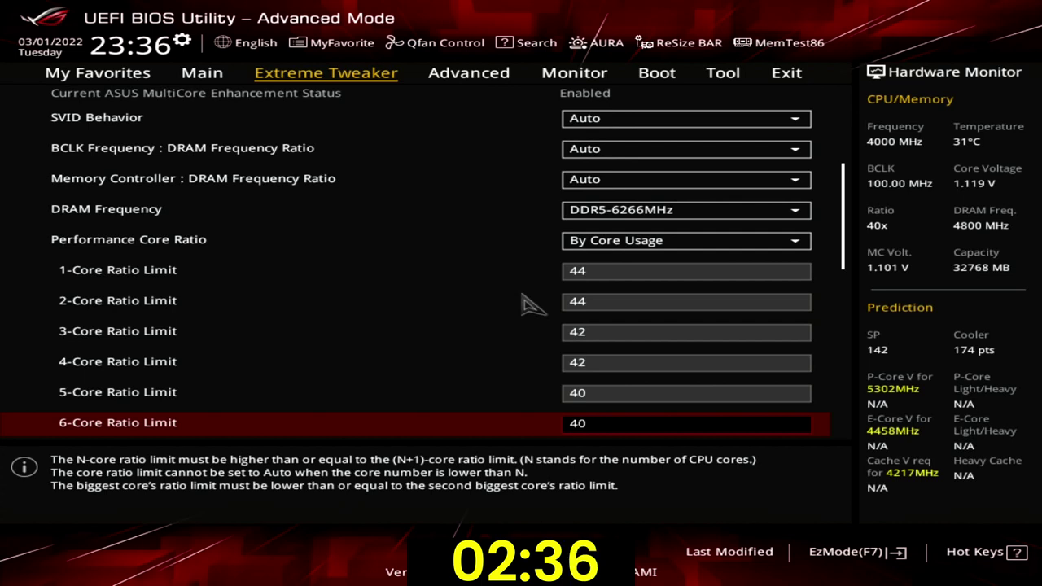
key(Down)
key(Down)
key(Down)
- Set AVX512 to Enabled in AVX Related Controls
key(Return)
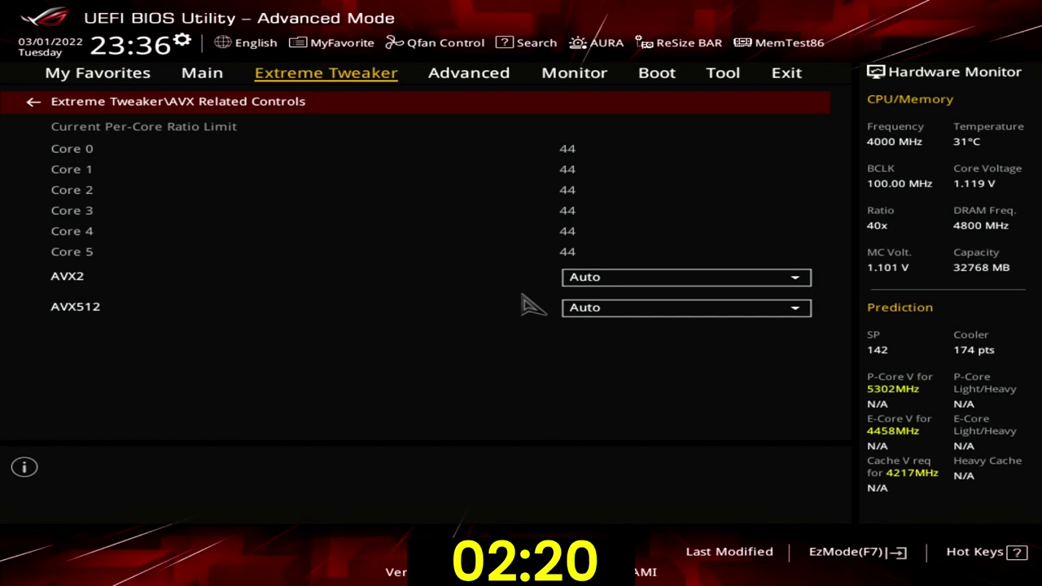
key(Down)
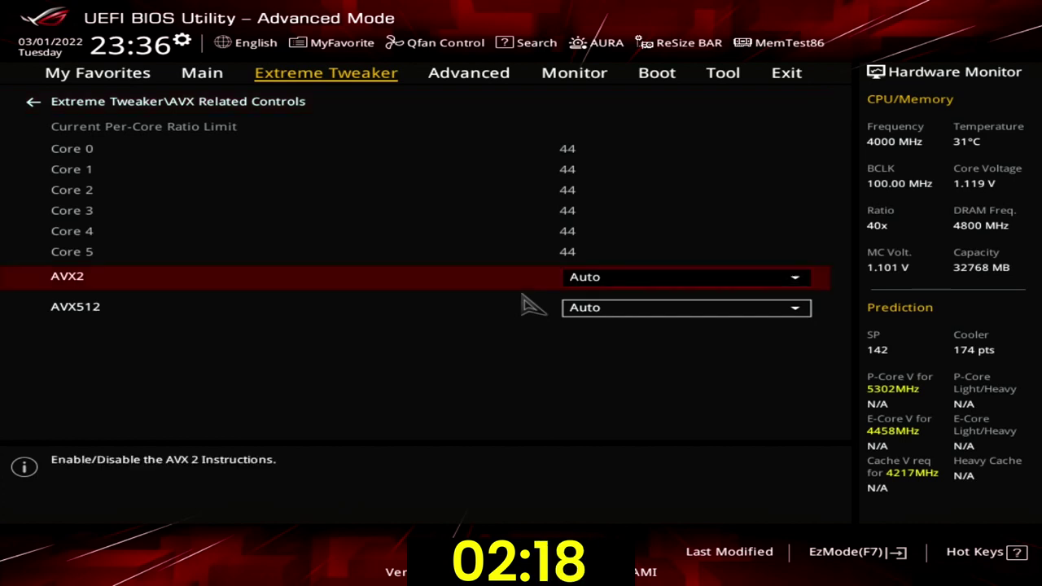
key(Down)
key(Return)
key(Down)
key(Down)
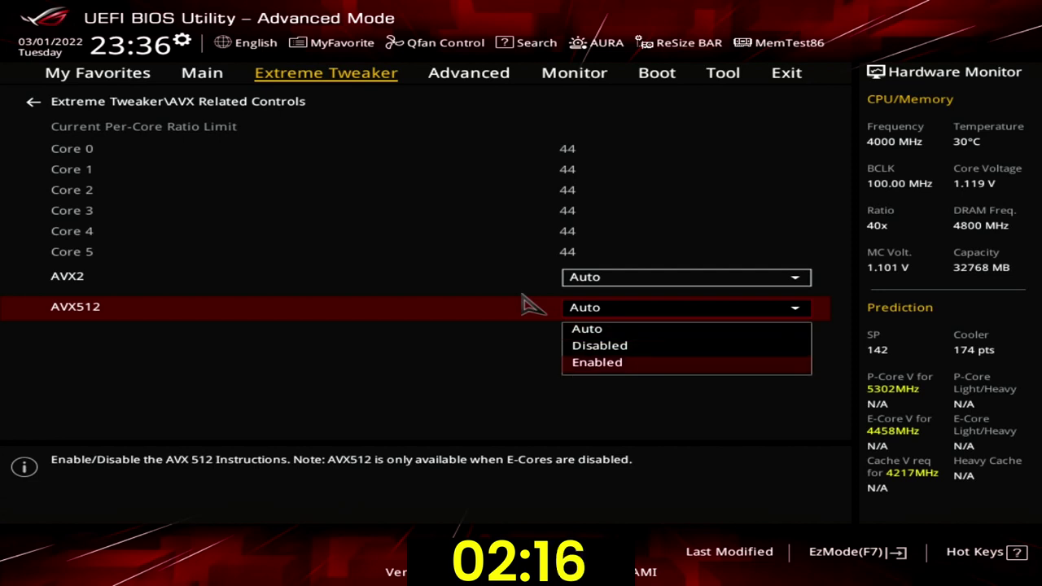
key(Return)
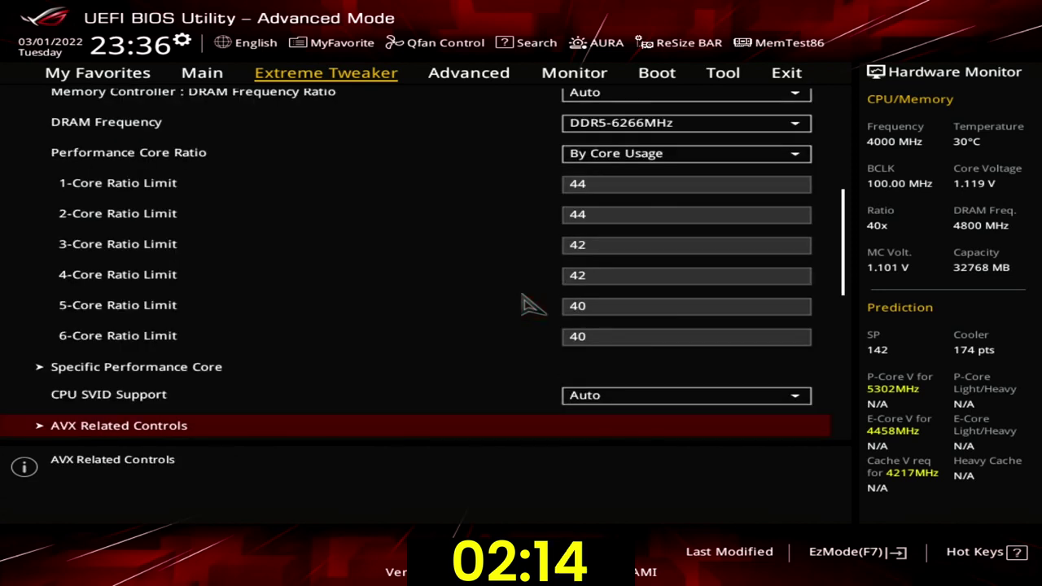
- Move the selection to DIGI+ VRM in the Extreme Tweaker list
key(Down)
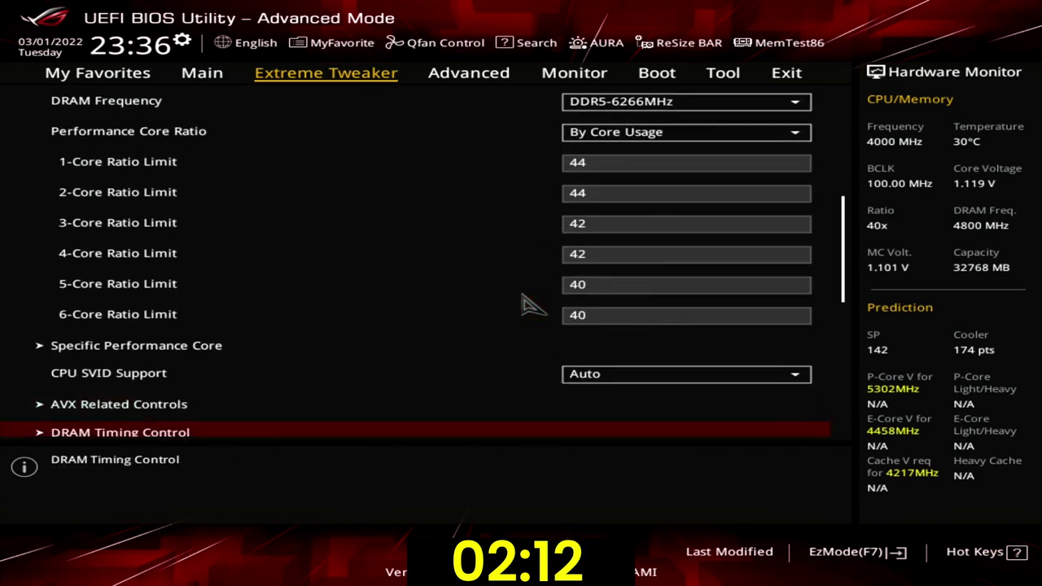
key(Down)
key(Down)
key(Down)
key(Up)
key(Up)
- In DIGI+ VRM, choose Level 2 for CPU Load-line Calibration, then back out to Extreme Tweaker
key(Return)
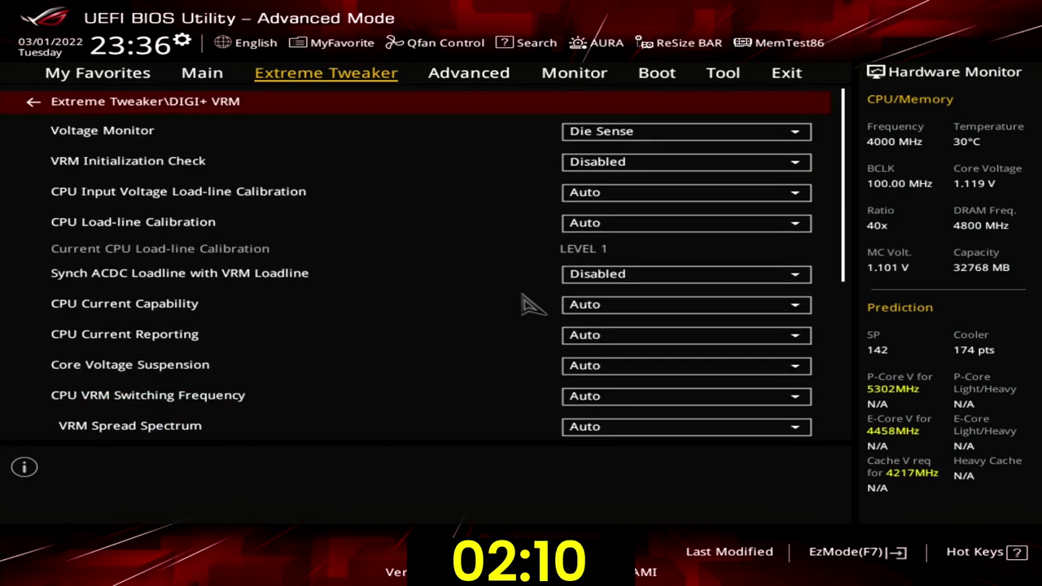
key(Down)
key(Down)
key(Down)
key(Down)
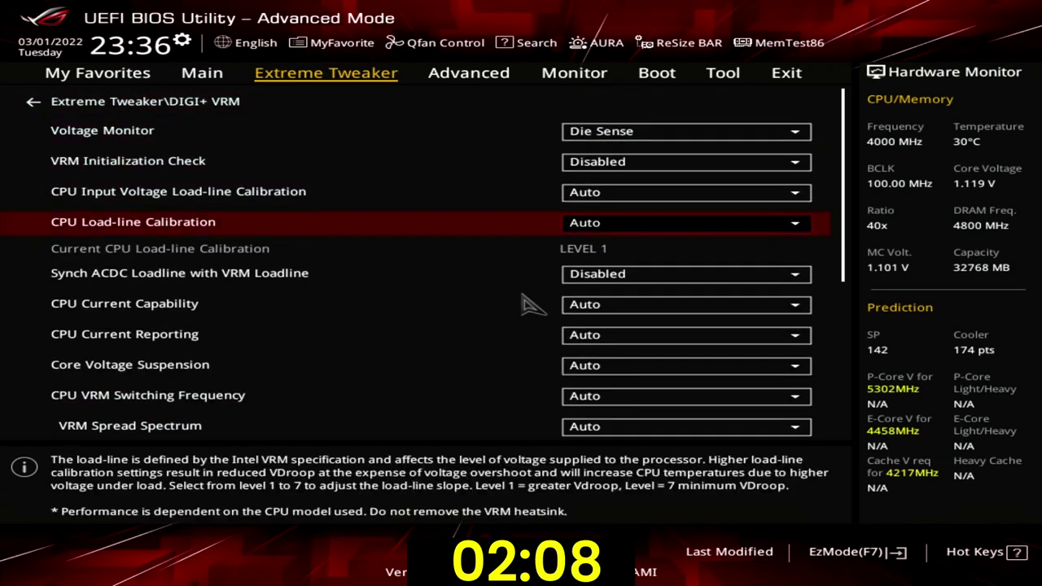
key(Return)
key(Down)
key(Down)
key(Return)
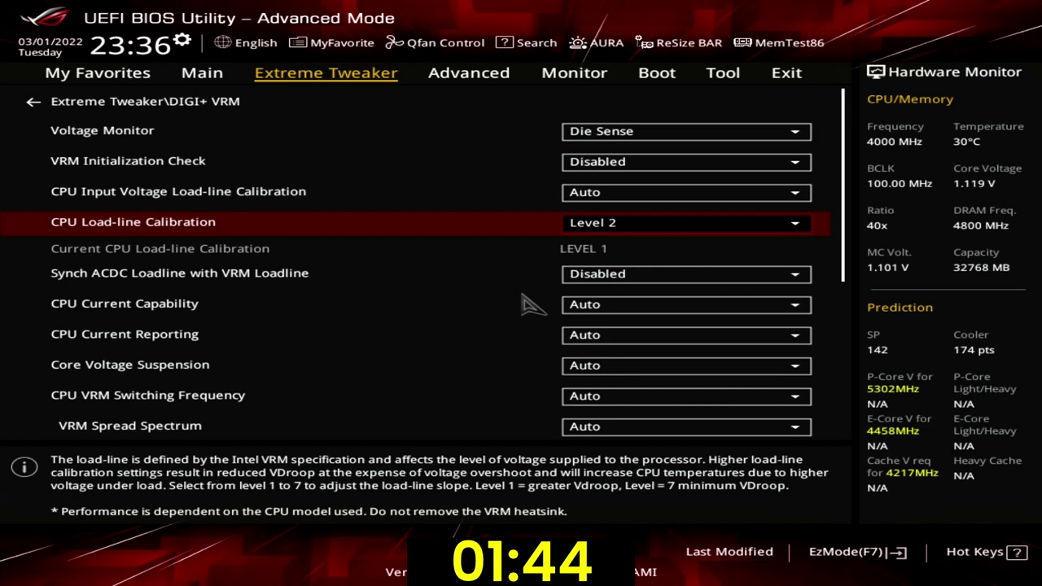
key(Escape)
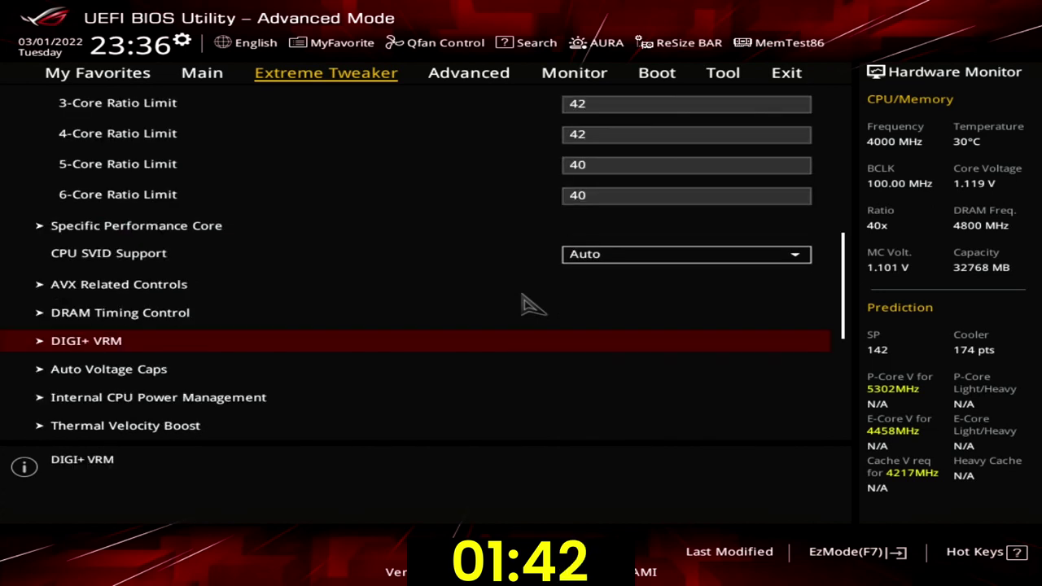
- Set Regulate Frequency by above Threshold to Disabled under Internal CPU Power Management
key(Down)
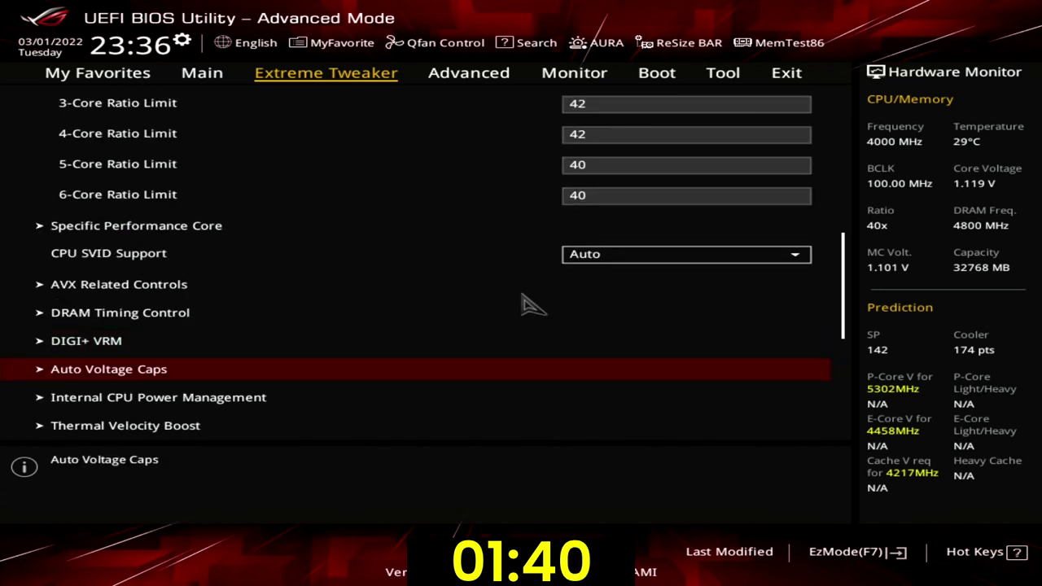
key(Down)
key(Return)
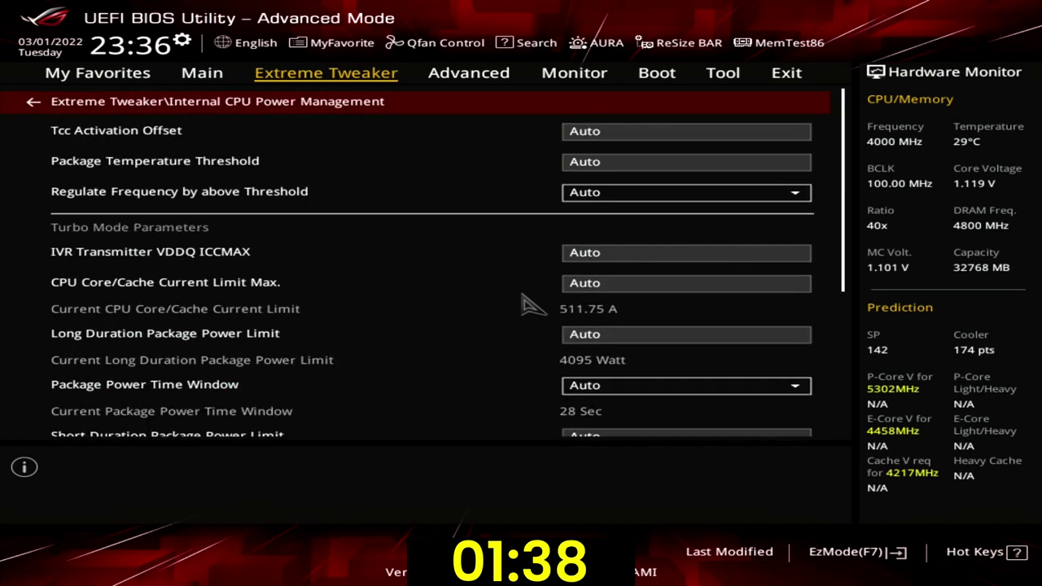
key(Down)
key(Down)
key(Down)
key(Return)
key(Down)
key(Down)
key(Return)
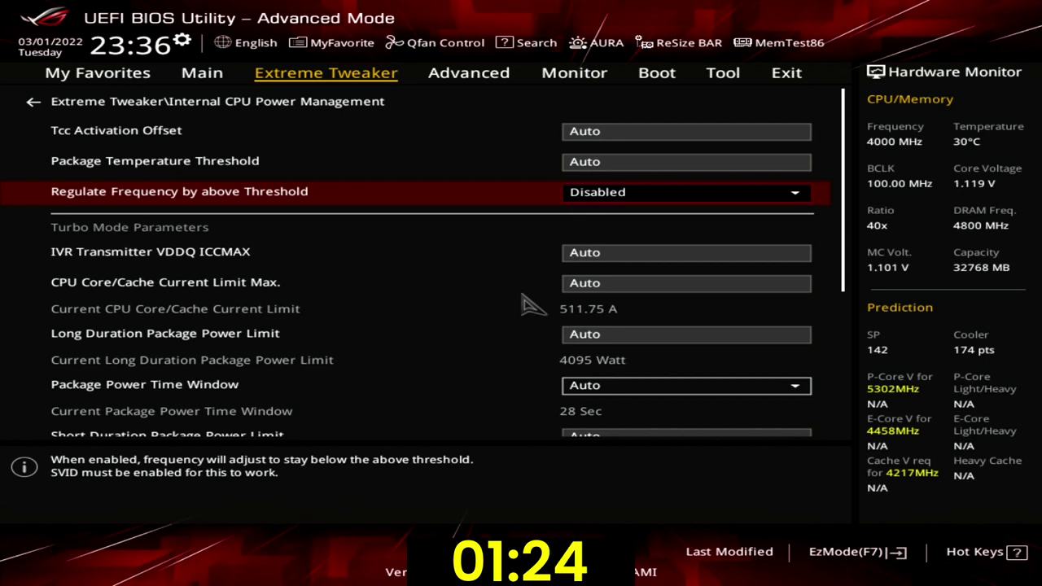
key(Escape)
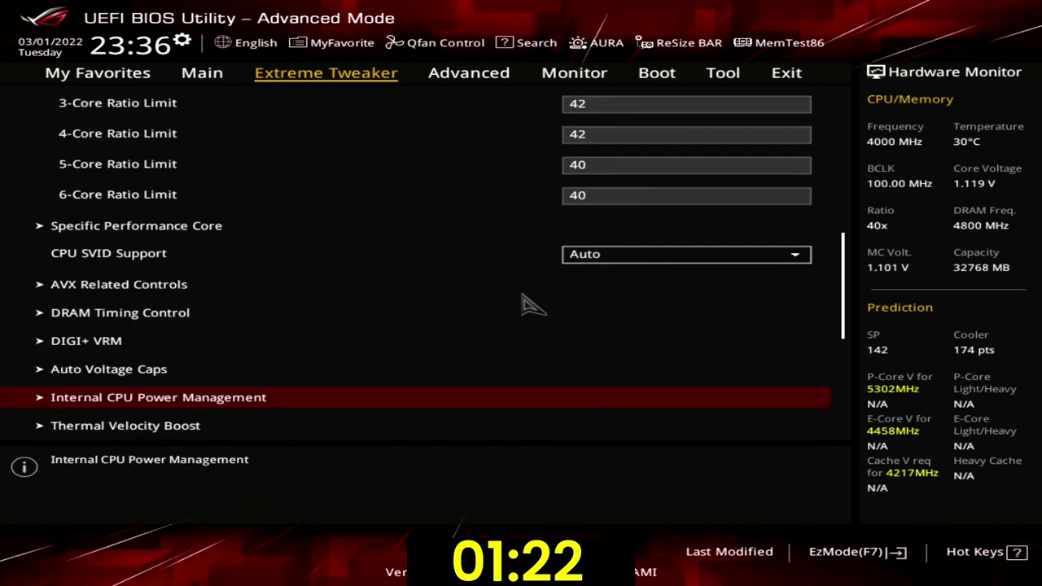
key(Down)
- Set Unlock BCLK OC to Enabled in Tweaker's Paradise for the non-K CPU
key(Down)
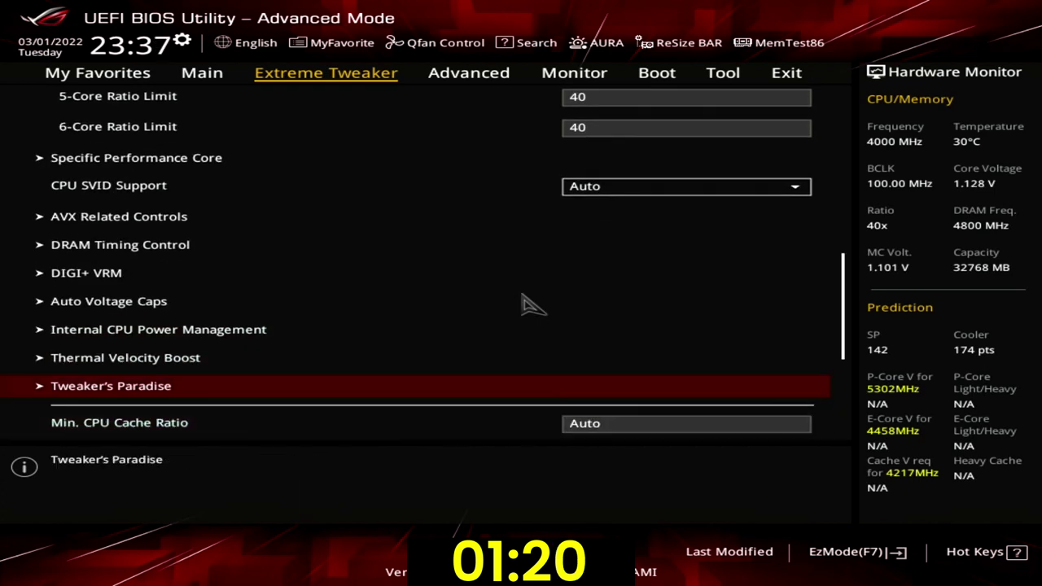
key(Return)
key(Return)
key(Down)
key(Down)
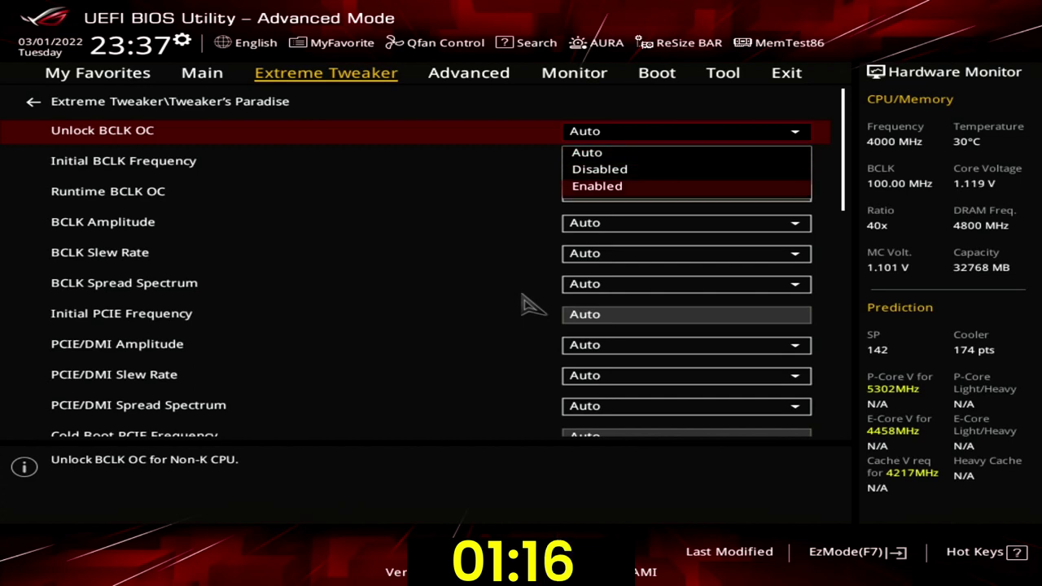
key(Return)
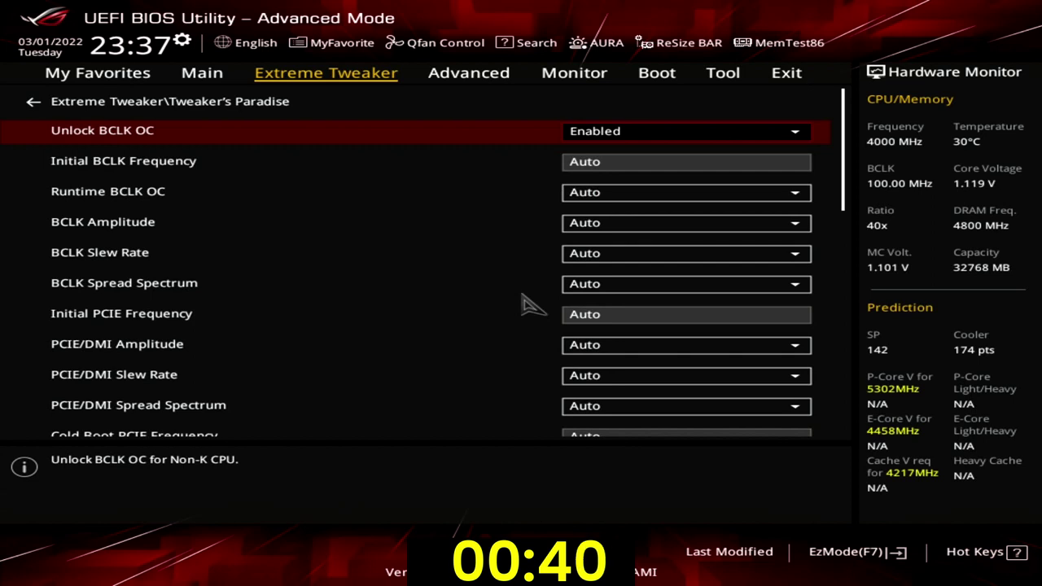
key(Escape)
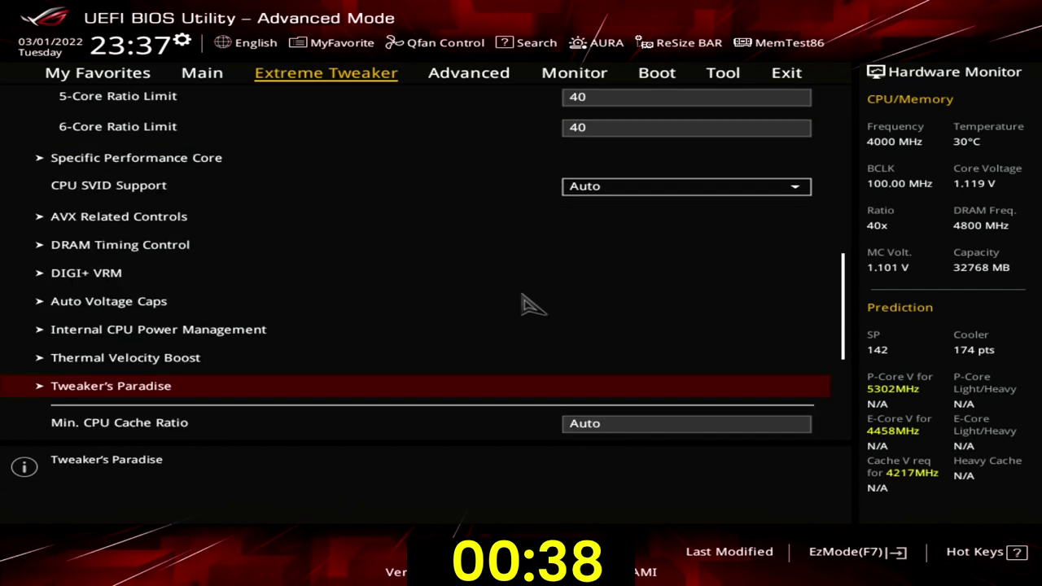
- Set Max. CPU Cache Ratio to 40
key(Down)
key(Down)
key(Down)
key(Down)
key(Up)
key(Up)
text(40)
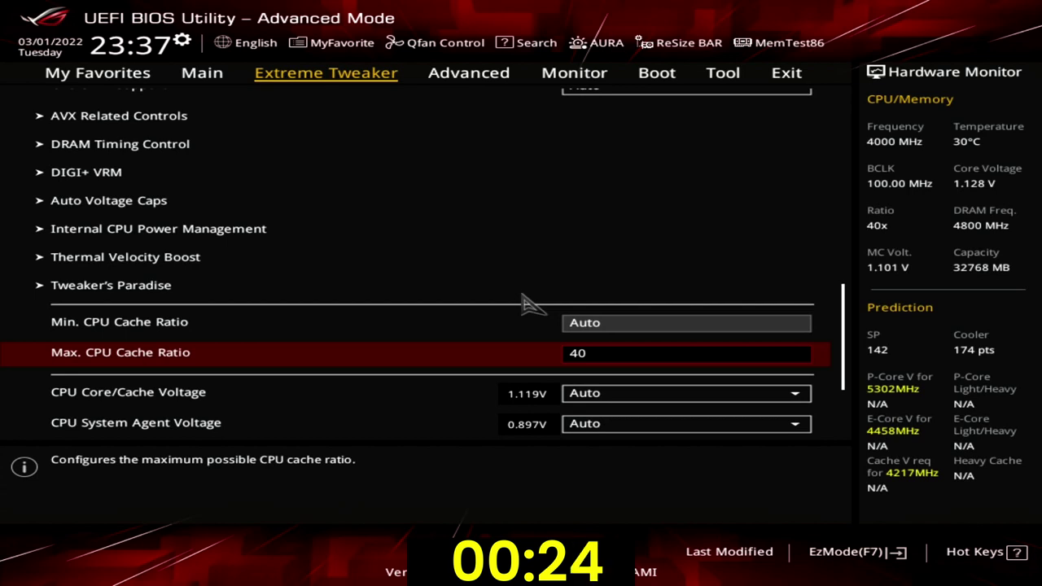
- Change CPU Core/Cache Voltage to Offset Mode
key(Down)
key(Return)
key(Down)
key(Down)
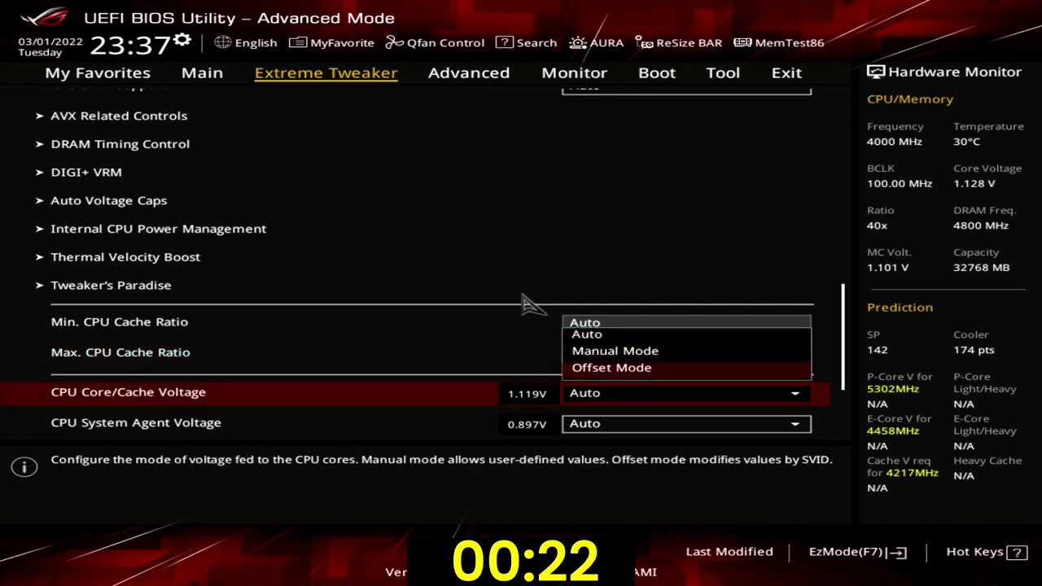
key(Return)
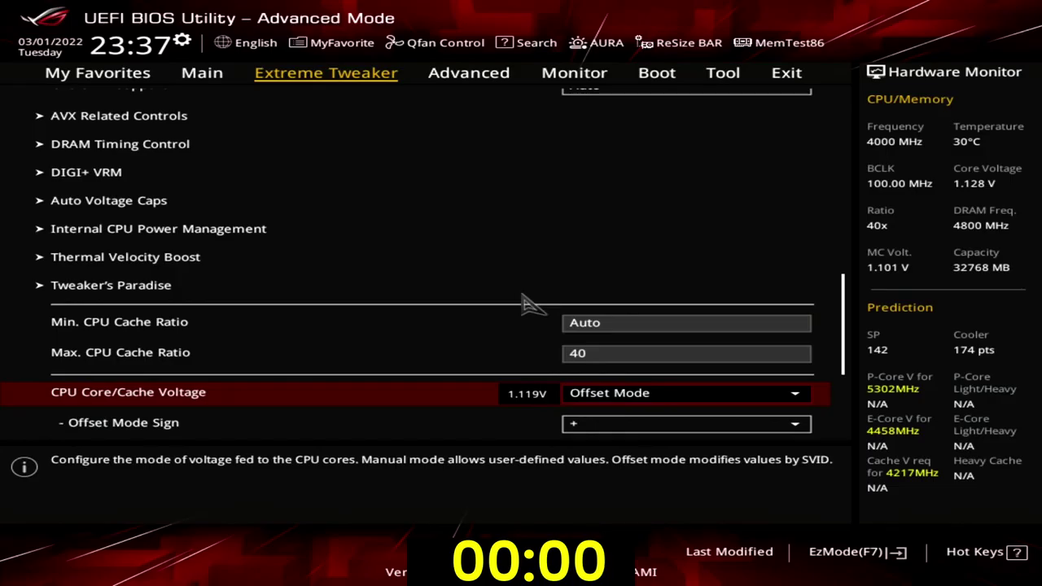
key(Down)
key(Down)
key(Down)
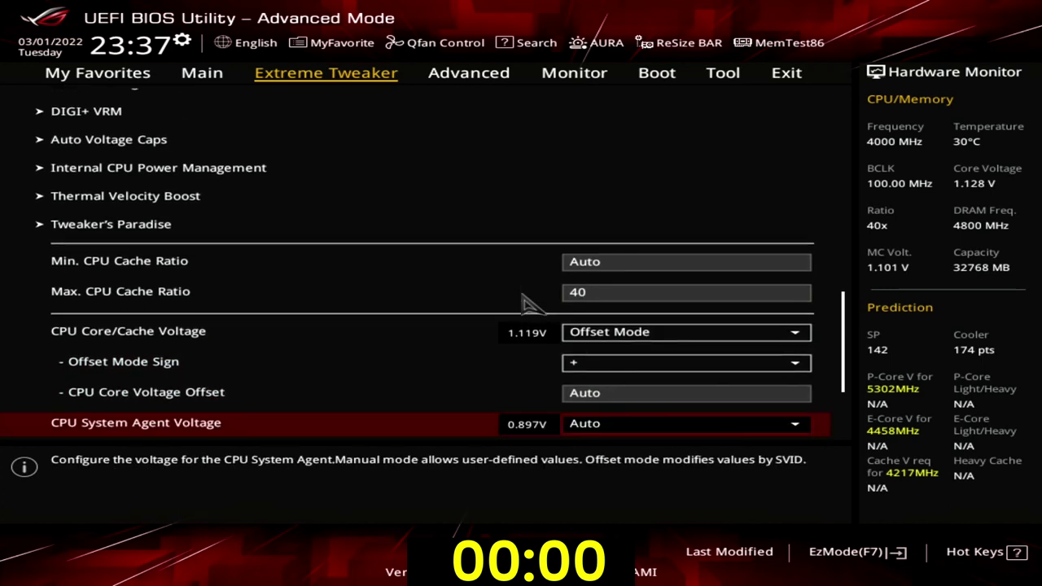
- Set CPU Core Voltage Offset to 0.2 and bring up the Save Changes & Reset prompt with F10
key(Up)
text(0.2)
key(Return)
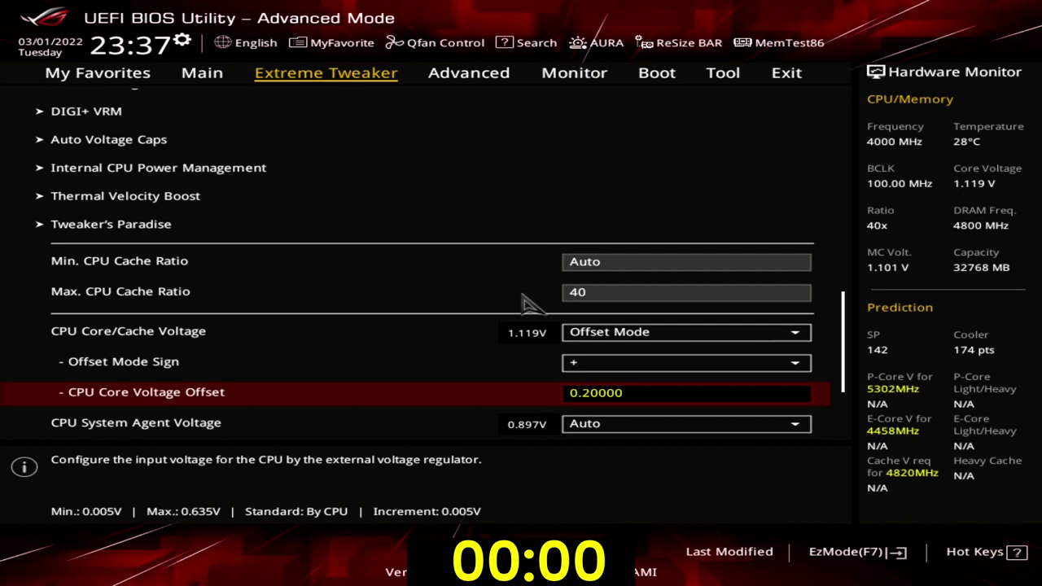
key(Down)
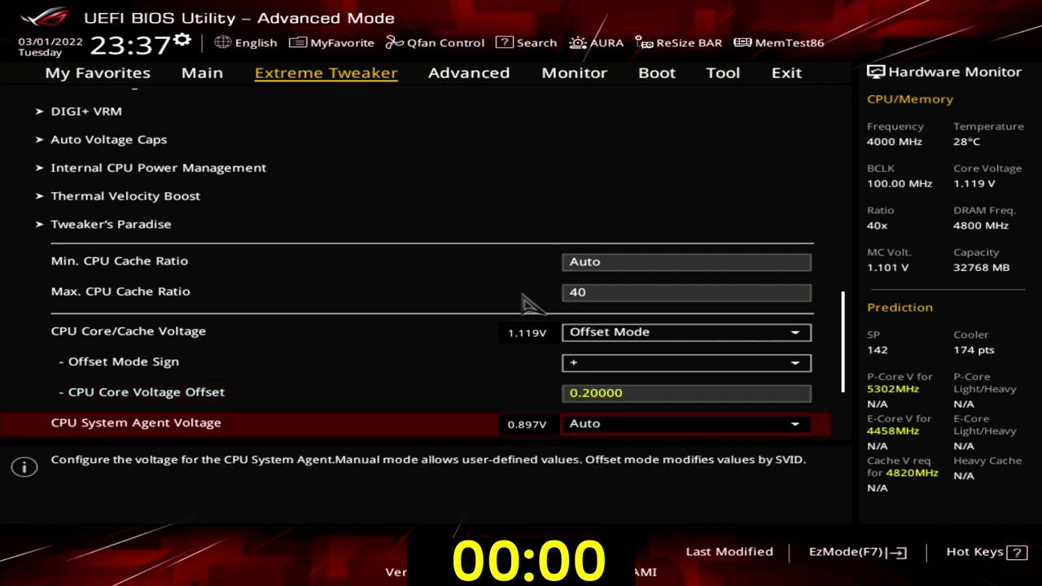
key(F10)
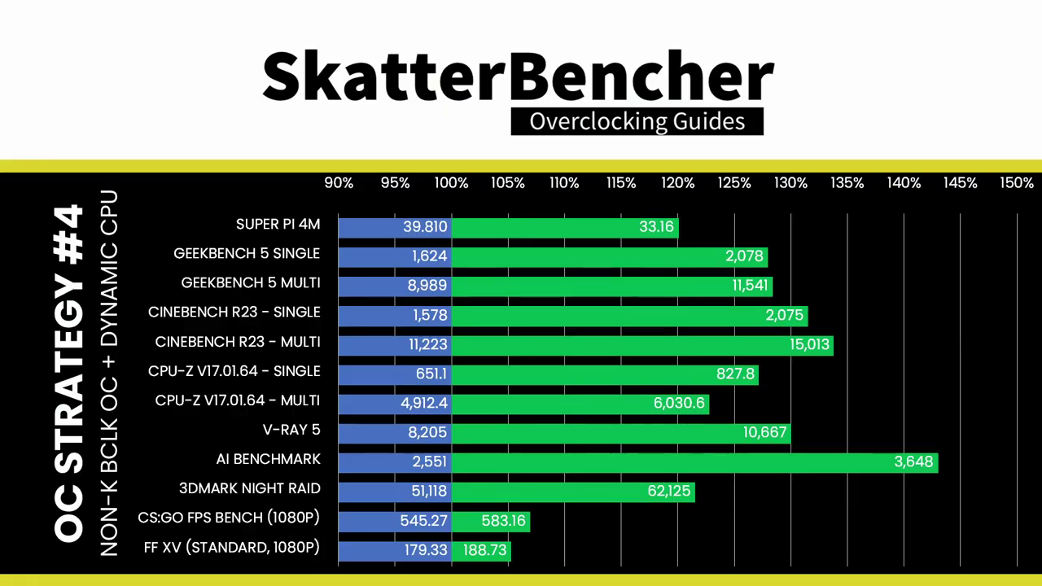